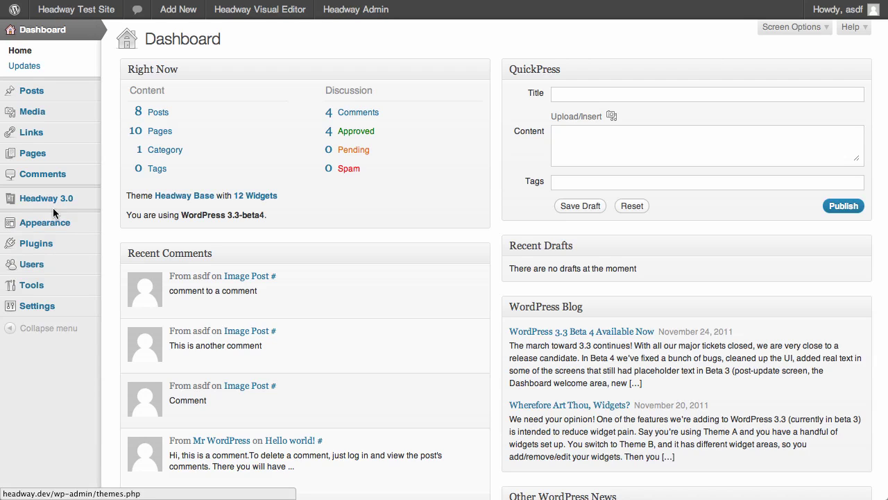
Step: Open the Headway Getting Started page and go on to the Headway options
{"action": "mouse_move", "coordinate": [52, 208]}
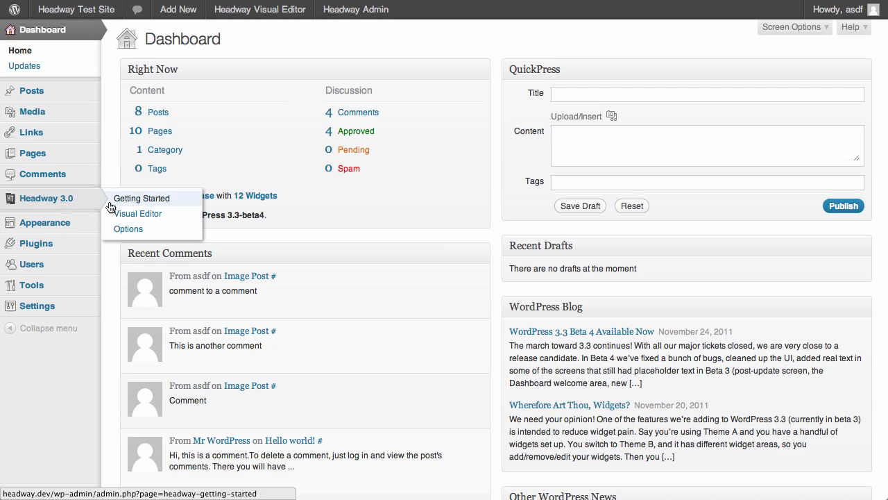
{"action": "left_click", "coordinate": [117, 199]}
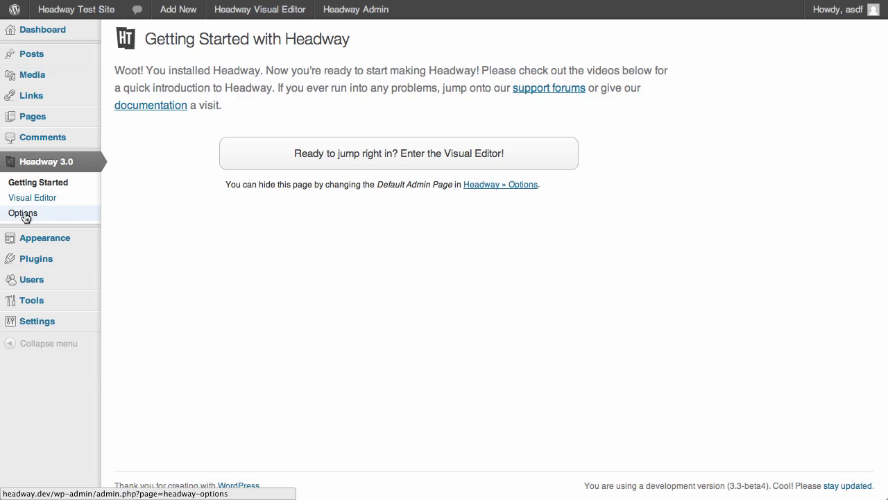
{"action": "left_click", "coordinate": [24, 216]}
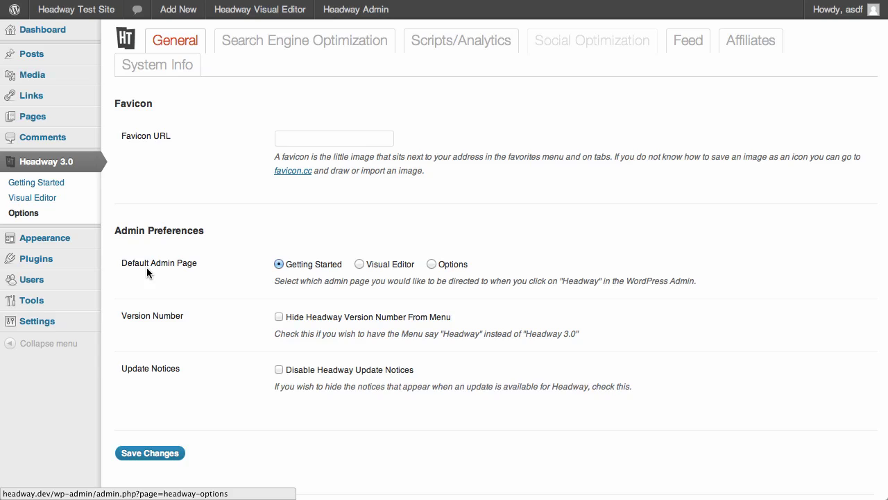
Step: Set Headway's default admin page to Options and save the general settings
{"action": "left_click", "coordinate": [431, 264]}
{"action": "left_click", "coordinate": [279, 318]}
{"action": "left_click", "coordinate": [177, 453]}
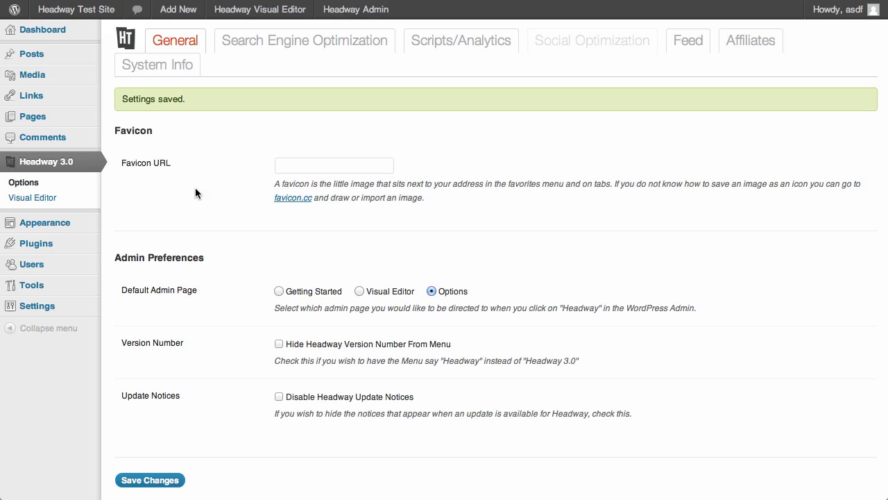
{"action": "left_click", "coordinate": [279, 343]}
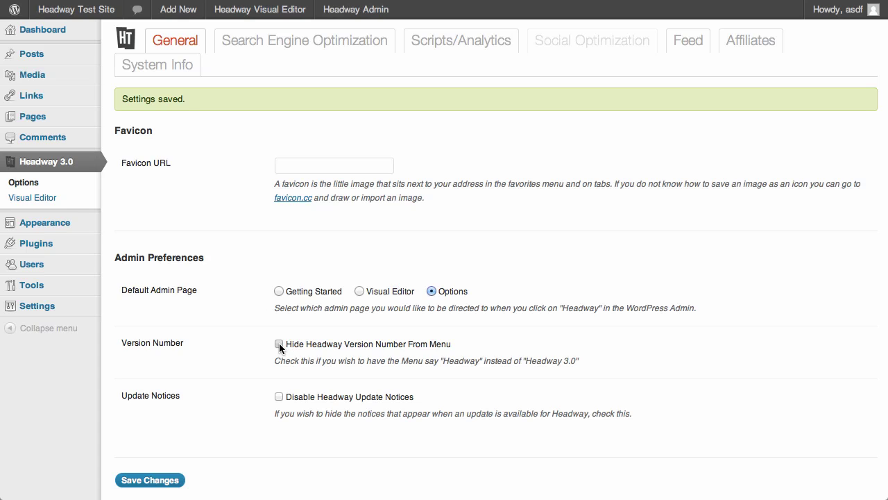
{"action": "left_click", "coordinate": [150, 481]}
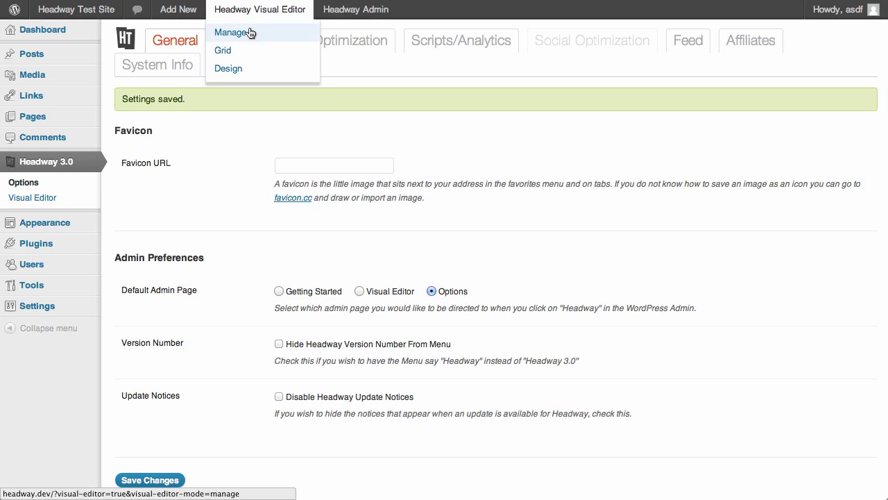
Step: Examine the Blog Index SEO template, its expanded advanced options, and the nofollow setting for comment authors' URLs
{"action": "left_click", "coordinate": [325, 44]}
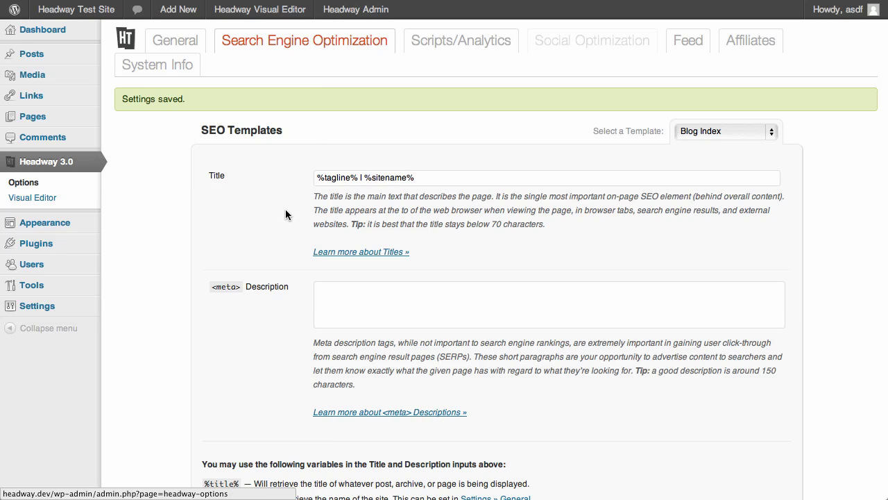
{"action": "scroll", "coordinate": [285, 207], "scroll_direction": "down", "scroll_amount": 3}
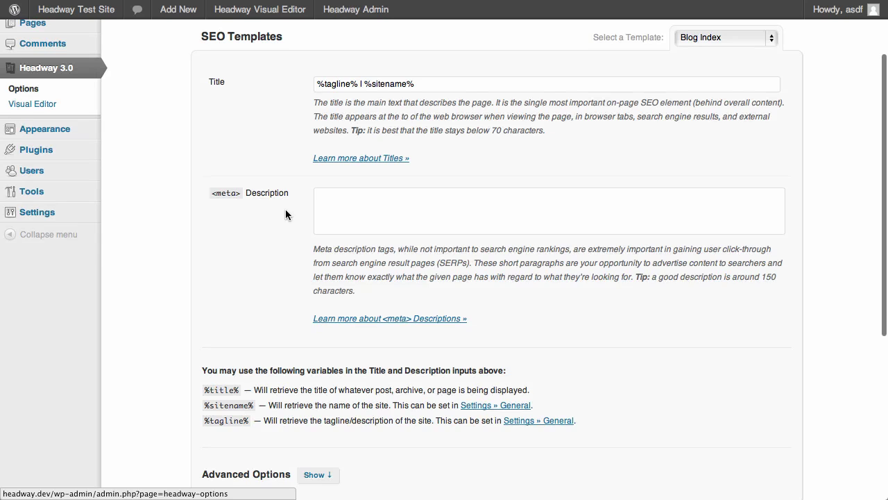
{"action": "scroll", "coordinate": [286, 209], "scroll_direction": "down", "scroll_amount": 2}
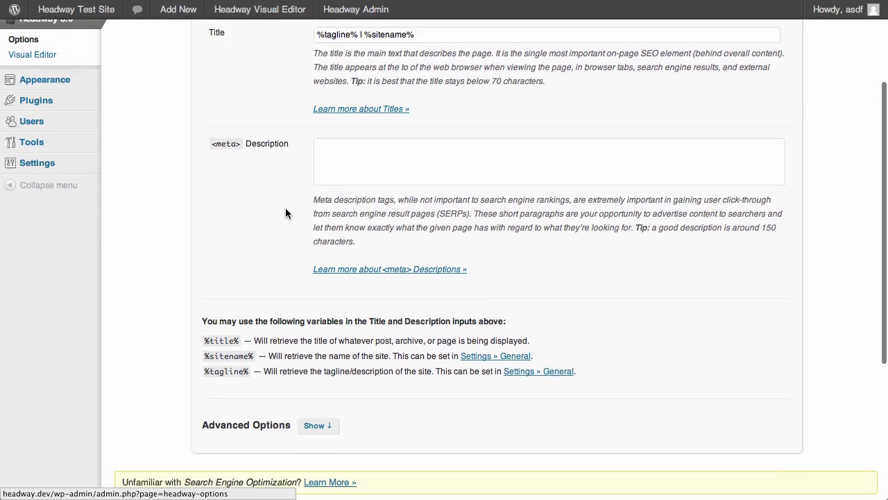
{"action": "scroll", "coordinate": [286, 213], "scroll_direction": "down", "scroll_amount": 4}
{"action": "left_click", "coordinate": [318, 296]}
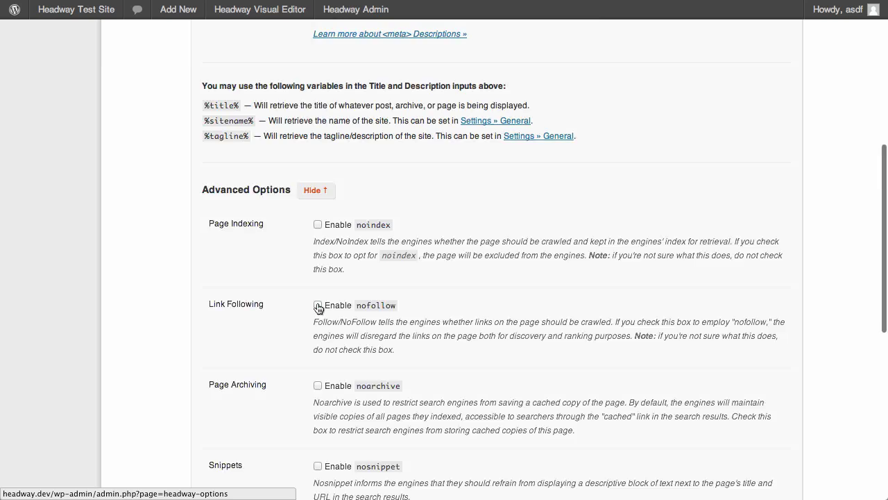
{"action": "scroll", "coordinate": [291, 322], "scroll_direction": "up", "scroll_amount": 1}
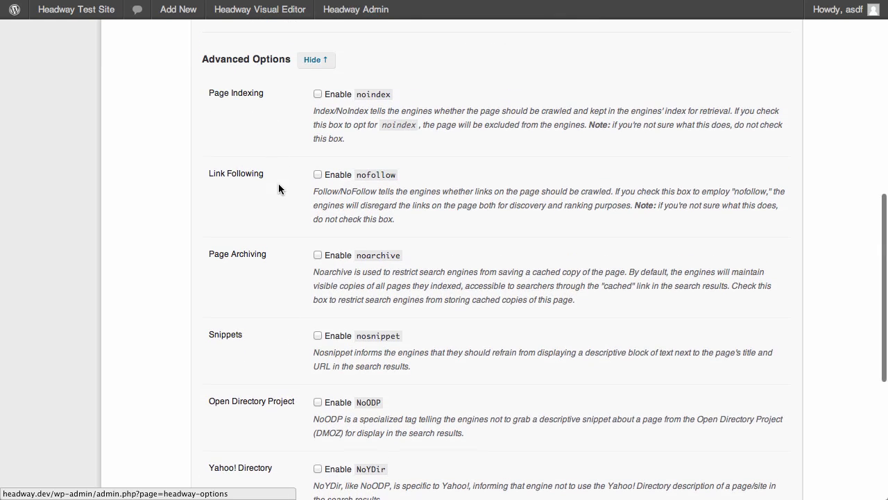
{"action": "scroll", "coordinate": [288, 200], "scroll_direction": "down", "scroll_amount": 5}
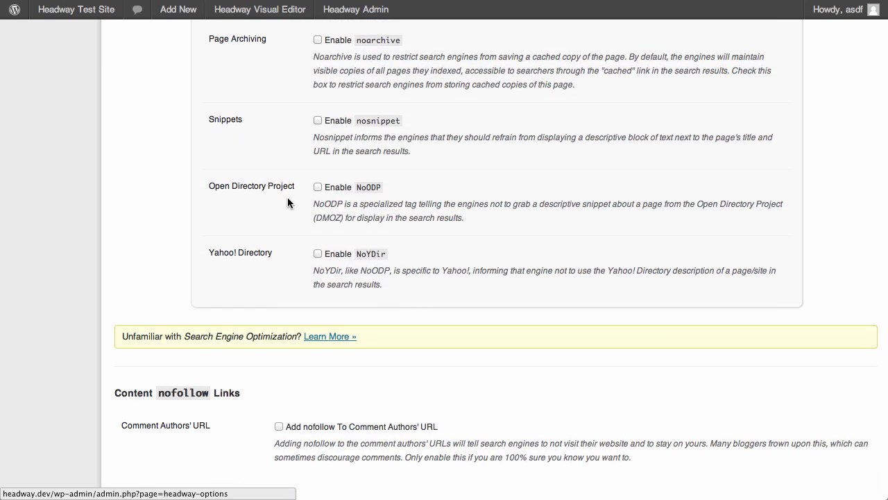
{"action": "scroll", "coordinate": [287, 194], "scroll_direction": "down", "scroll_amount": 2}
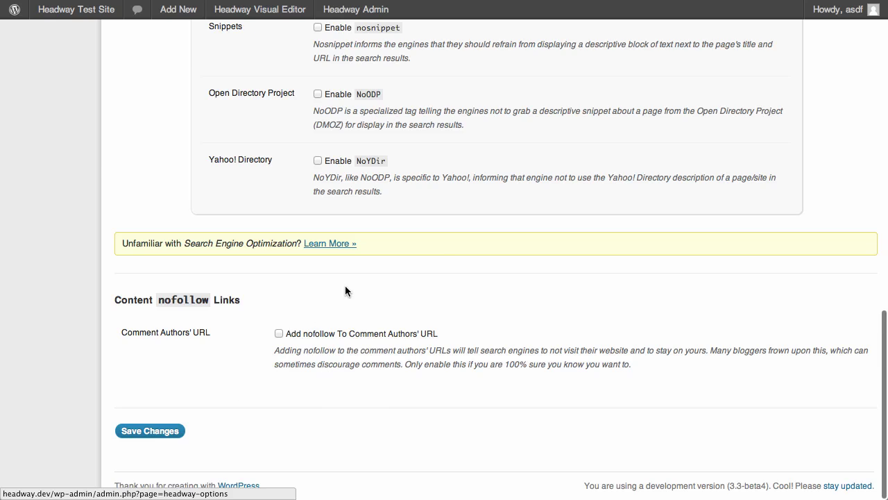
{"action": "scroll", "coordinate": [345, 291], "scroll_direction": "up", "scroll_amount": 4}
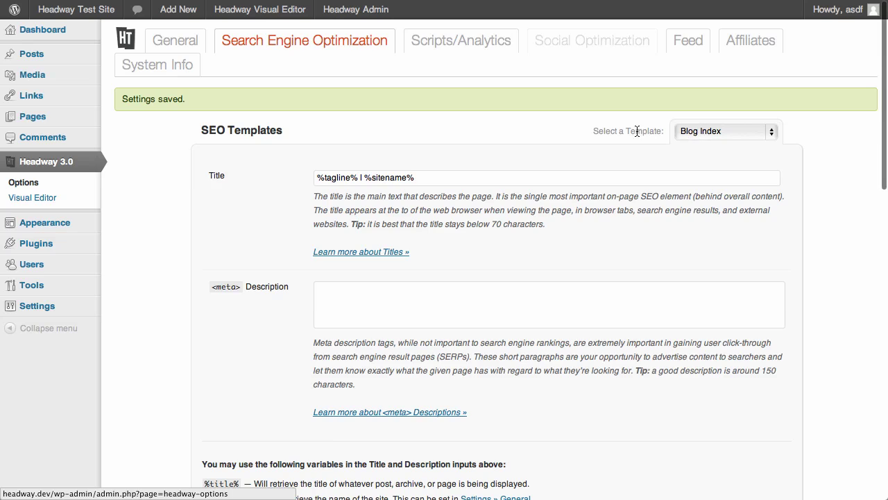
Step: Look through the available SEO templates without changing the selection, and read the linked beginner's guide on search engine optimization
{"action": "left_click", "coordinate": [722, 131]}
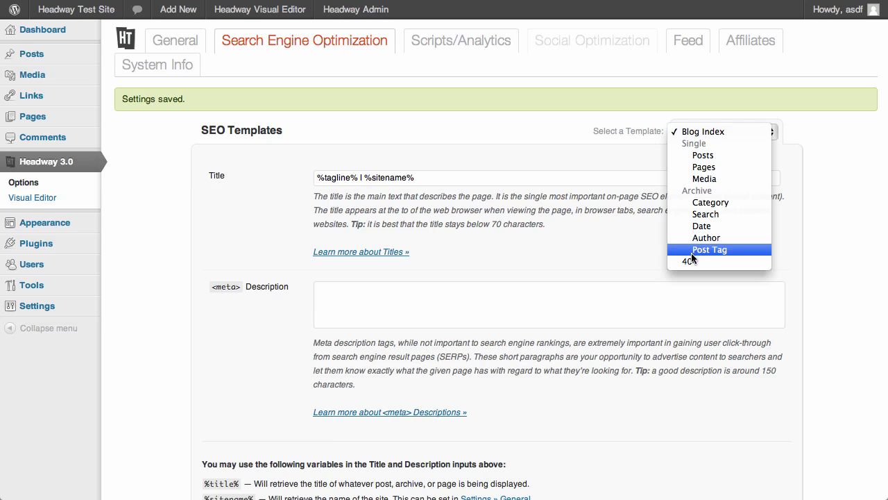
{"action": "left_click", "coordinate": [629, 266]}
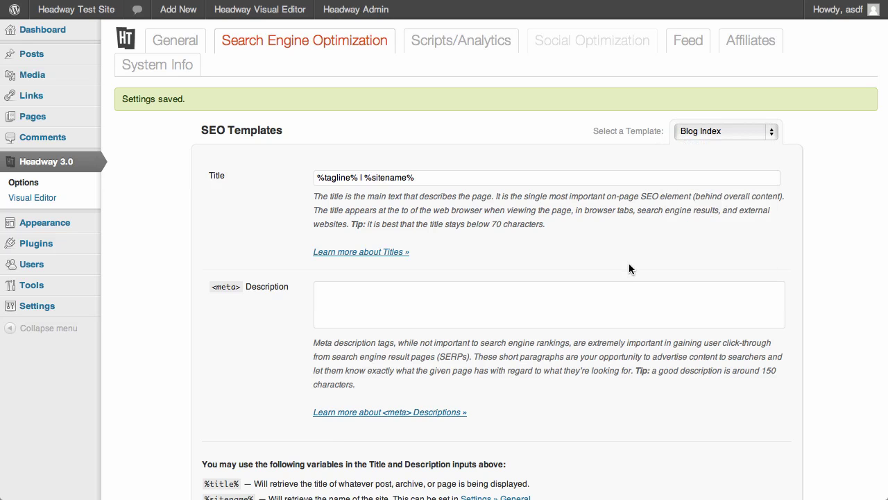
{"action": "scroll", "coordinate": [465, 329], "scroll_direction": "down", "scroll_amount": 6}
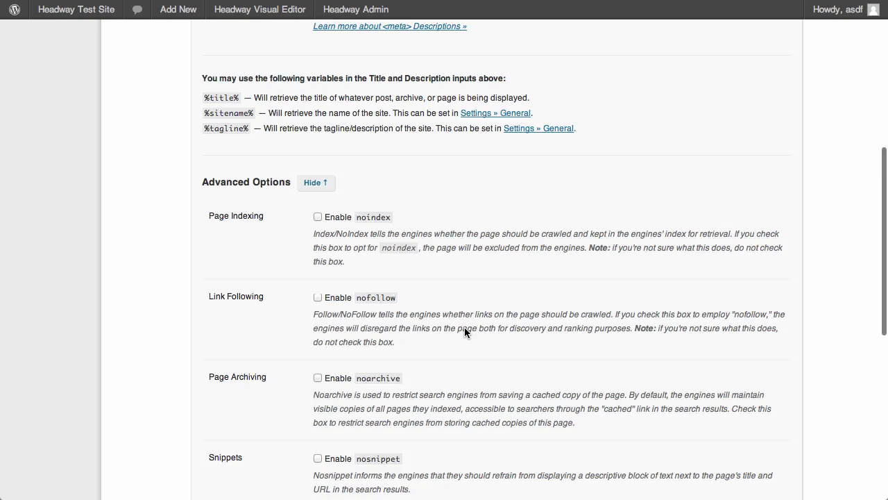
{"action": "scroll", "coordinate": [465, 327], "scroll_direction": "down", "scroll_amount": 5}
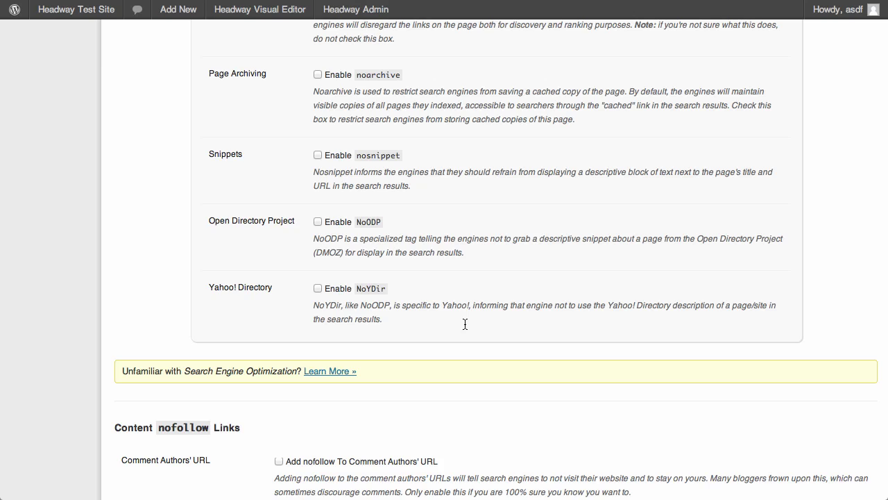
{"action": "left_click", "coordinate": [330, 371]}
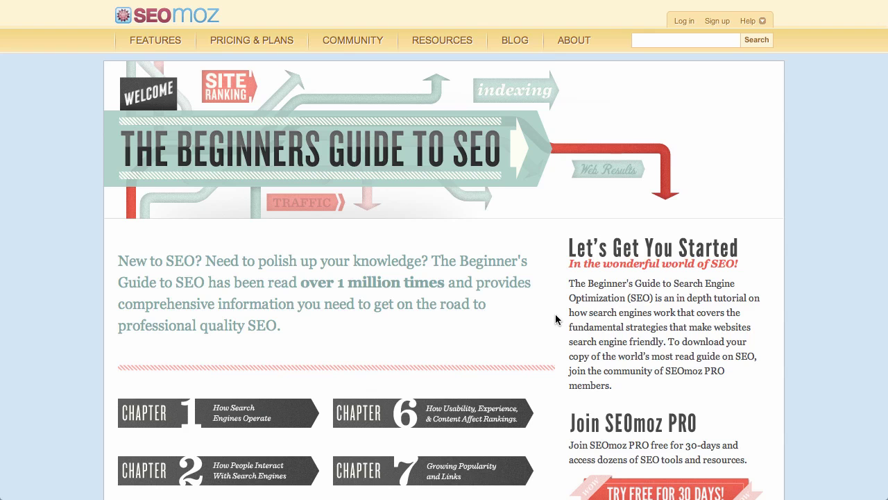
{"action": "scroll", "coordinate": [556, 319], "scroll_direction": "down", "scroll_amount": 5}
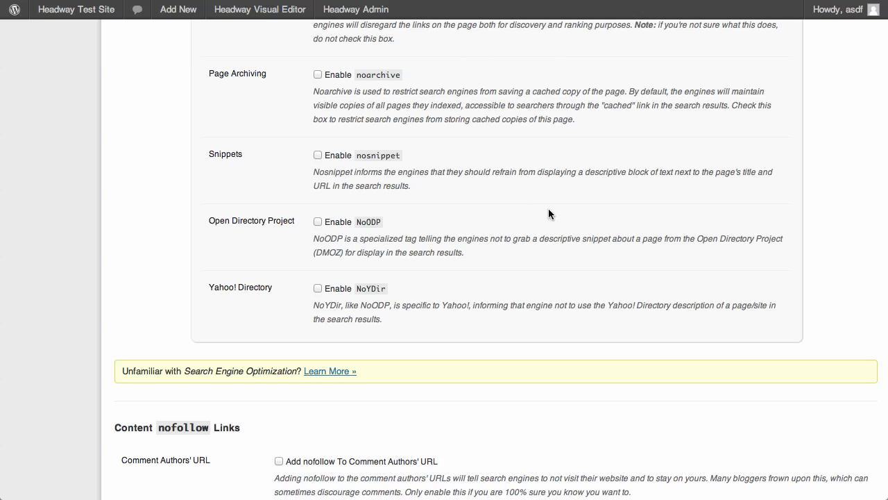
Step: Rearrange the Blog Index SEO title to "%sitename% | %tagline%"
{"action": "scroll", "coordinate": [549, 213], "scroll_direction": "up", "scroll_amount": 15}
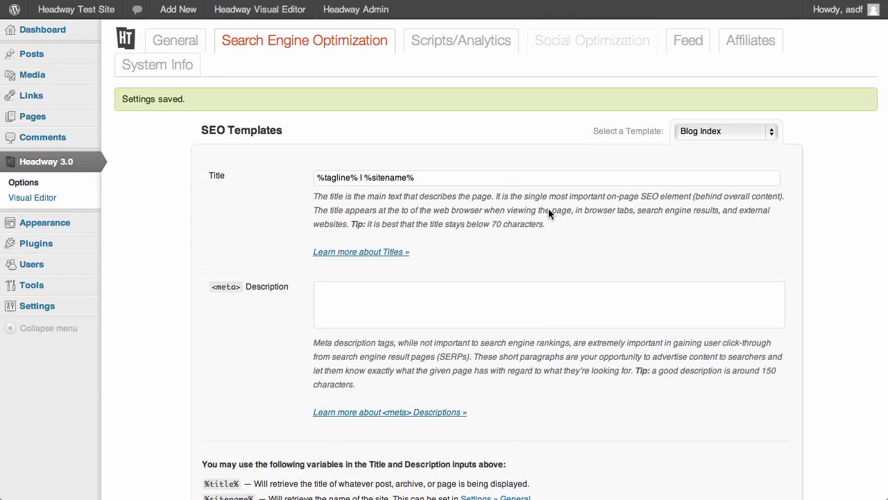
{"action": "left_click", "coordinate": [490, 174]}
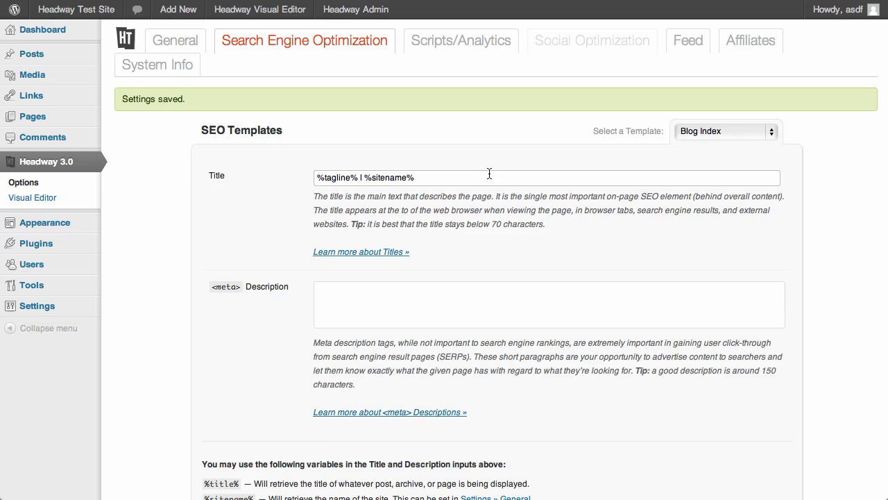
{"action": "key", "text": "alt+shift+Left"}
{"action": "key", "text": "alt+shift+Left"}
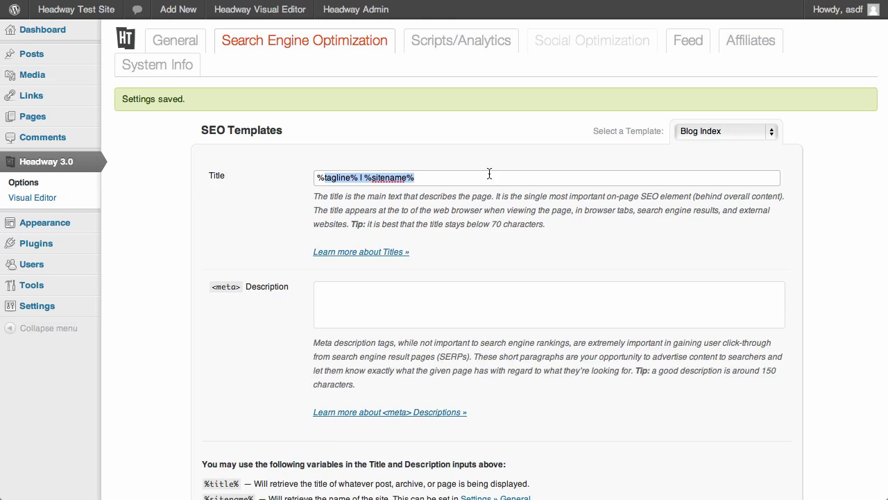
{"action": "key", "text": "alt+shift+Right"}
{"action": "key", "text": "alt+shift+Right"}
{"action": "key", "text": "shift+Right"}
{"action": "key", "text": "shift+Right"}
{"action": "key", "text": "ctrl+c"}
{"action": "key", "text": "BackSpace"}
{"action": "key", "text": "Down"}
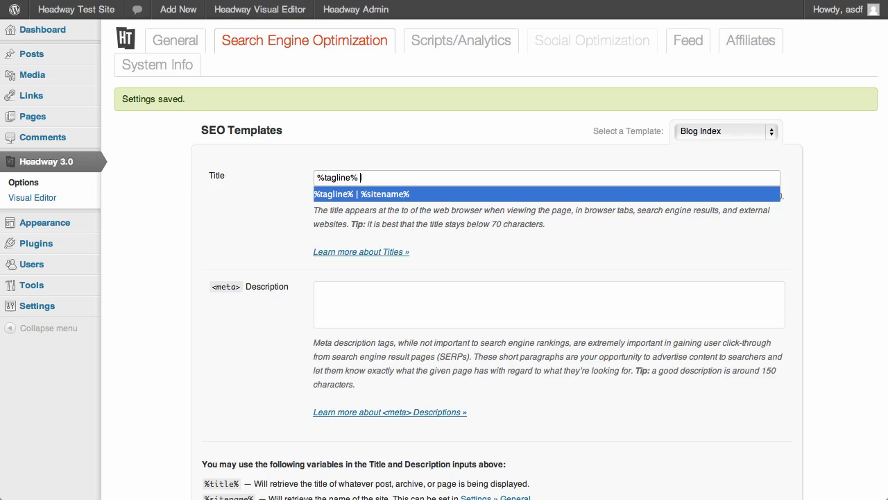
{"action": "key", "text": "ctrl+v"}
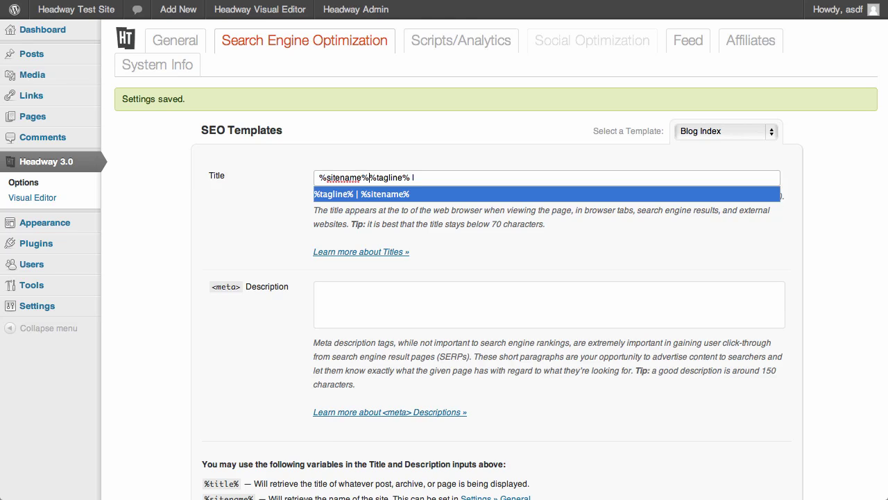
{"action": "type", "text": "|"}
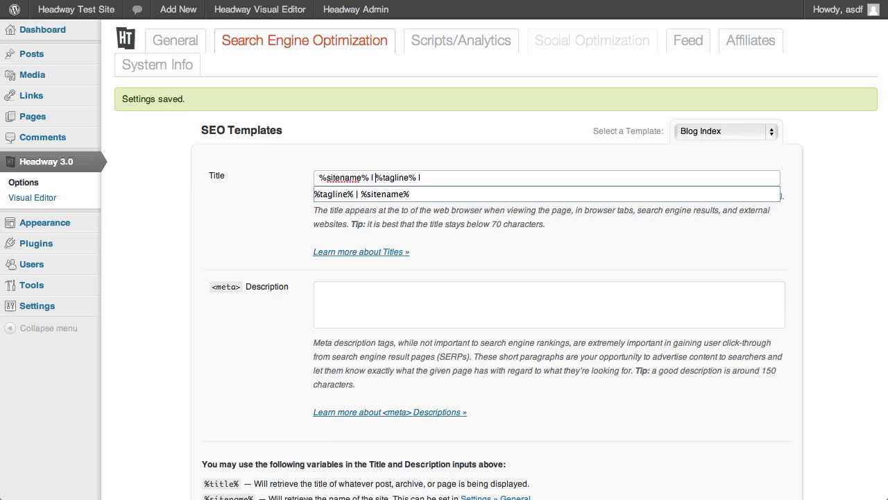
{"action": "key", "text": "BackSpace"}
{"action": "key", "text": "BackSpace"}
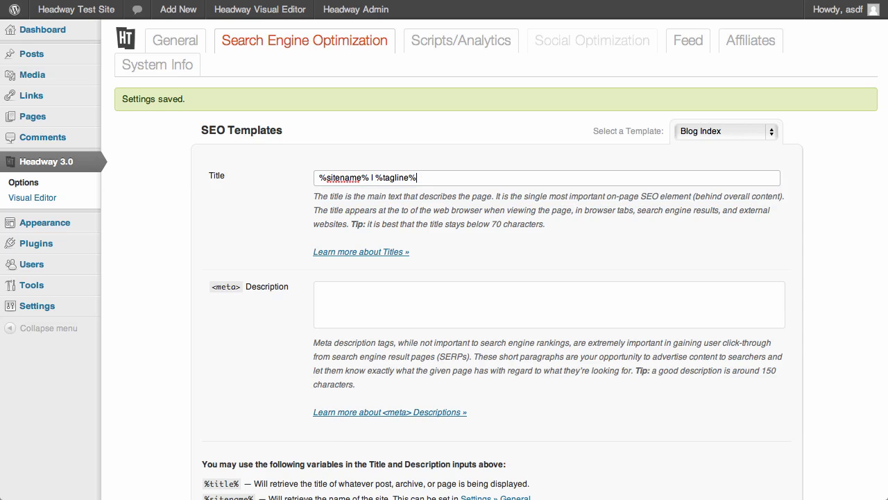
Step: Hide the advanced SEO options and save the Search Engine Optimization settings
{"action": "scroll", "coordinate": [287, 350], "scroll_direction": "down", "scroll_amount": 5}
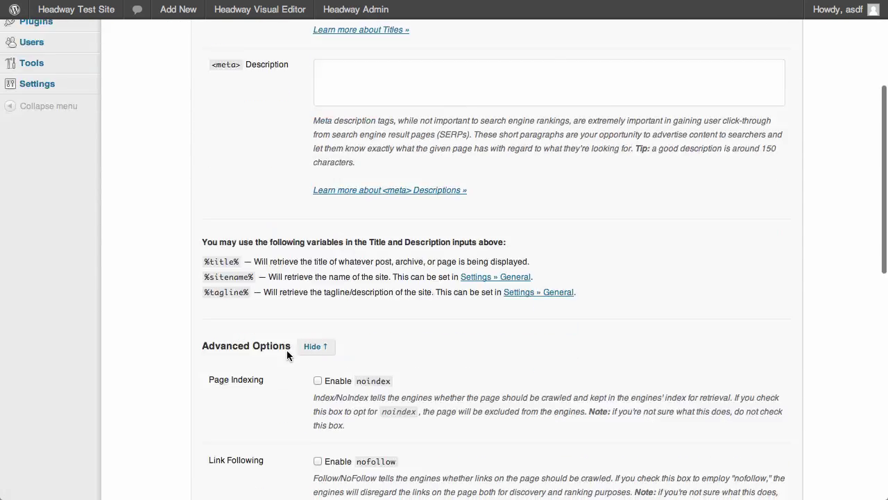
{"action": "left_click", "coordinate": [316, 264]}
{"action": "scroll", "coordinate": [333, 269], "scroll_direction": "up", "scroll_amount": 1}
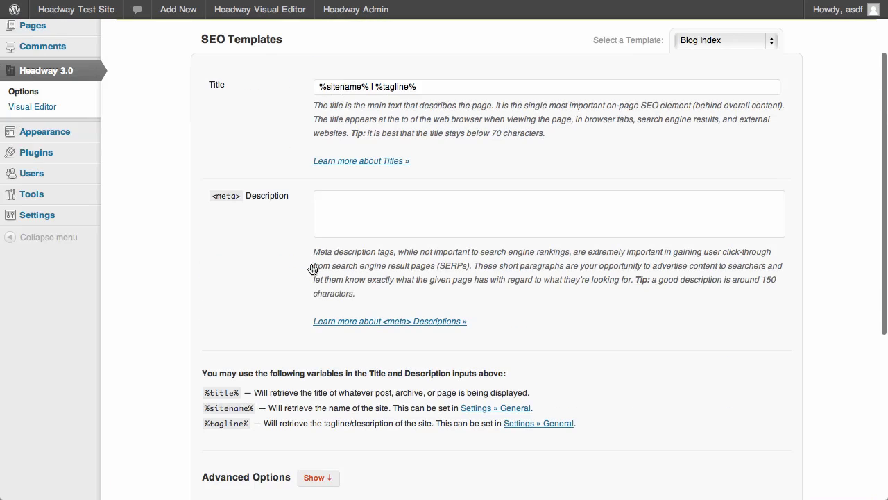
{"action": "scroll", "coordinate": [277, 347], "scroll_direction": "down", "scroll_amount": 1}
{"action": "scroll", "coordinate": [276, 347], "scroll_direction": "down", "scroll_amount": 4}
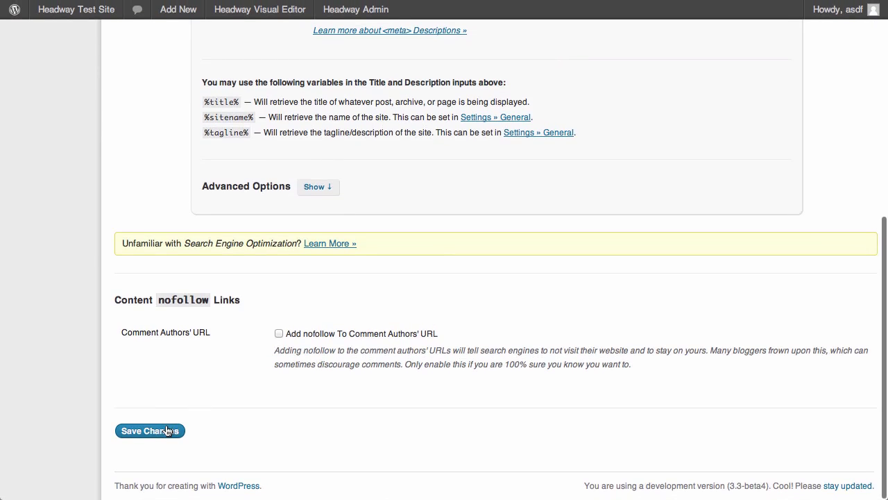
{"action": "left_click", "coordinate": [149, 430]}
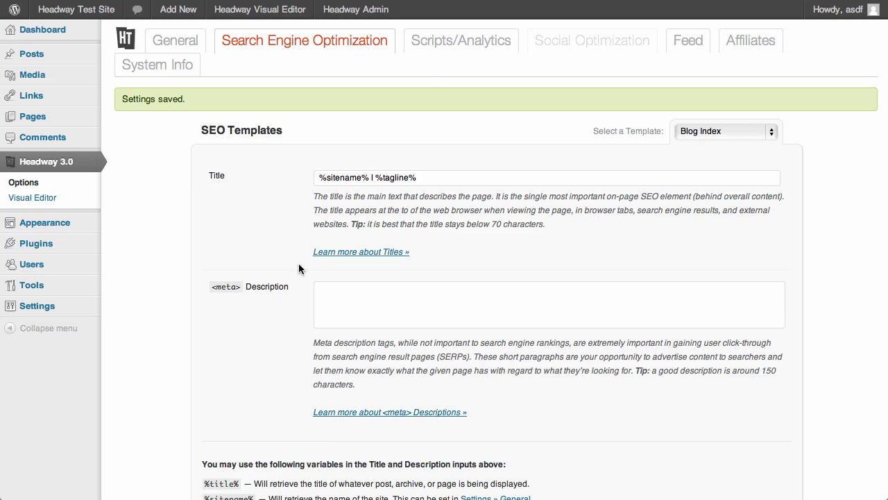
Step: Review the Scripts/Analytics, Feed and Affiliates options, and look down the live site's blog page
{"action": "left_click", "coordinate": [476, 45]}
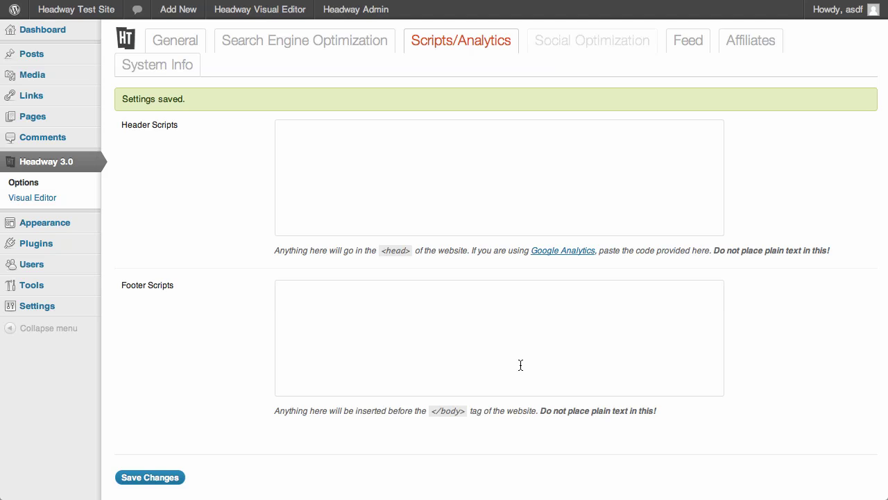
{"action": "left_click", "coordinate": [689, 47]}
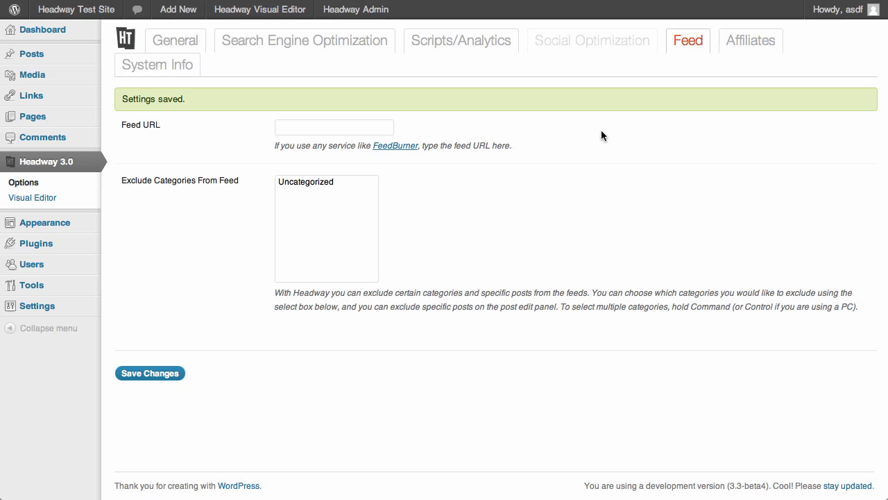
{"action": "left_click", "coordinate": [747, 42]}
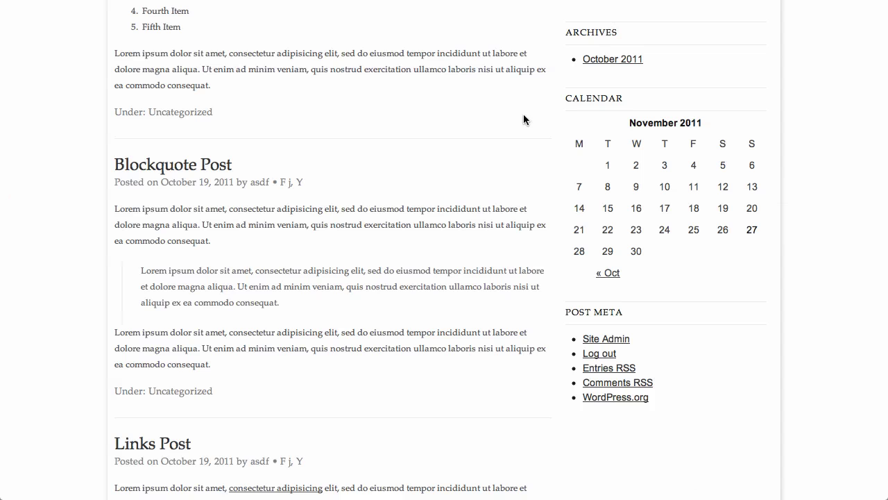
{"action": "scroll", "coordinate": [506, 143], "scroll_direction": "down", "scroll_amount": 15}
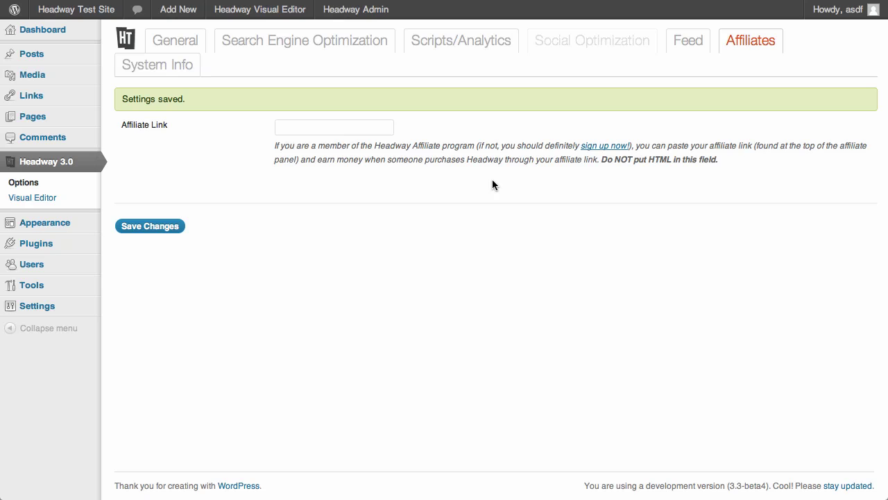
Step: Examine the System Info options, from the software versions and PHP support details down to the plain-text summary for support requests
{"action": "left_click", "coordinate": [185, 75]}
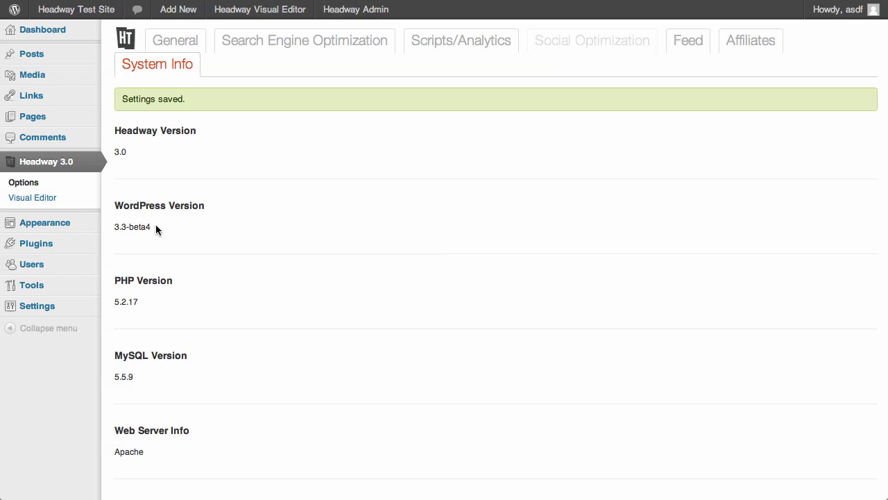
{"action": "scroll", "coordinate": [275, 223], "scroll_direction": "down", "scroll_amount": 3}
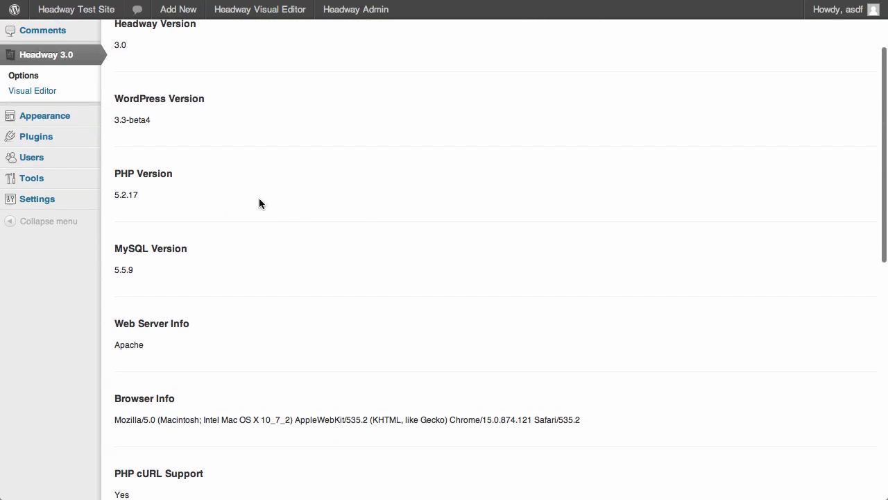
{"action": "scroll", "coordinate": [355, 208], "scroll_direction": "down", "scroll_amount": 3}
{"action": "scroll", "coordinate": [356, 208], "scroll_direction": "down", "scroll_amount": 1}
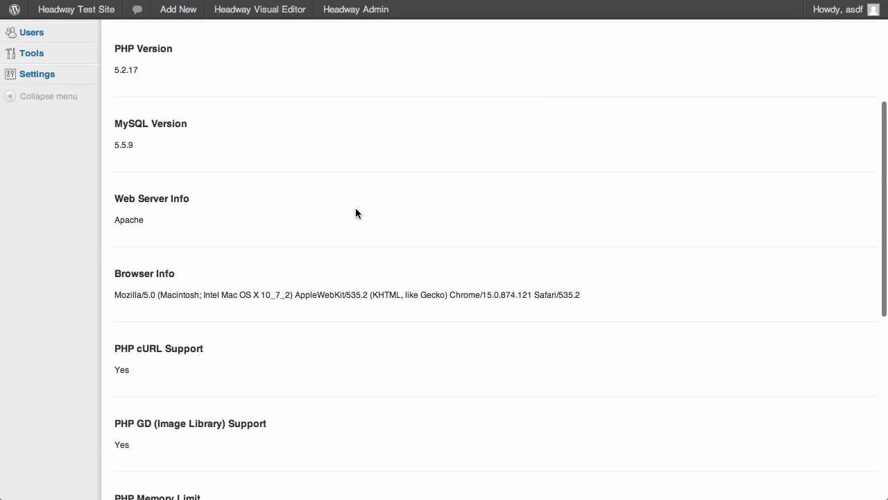
{"action": "scroll", "coordinate": [355, 213], "scroll_direction": "down", "scroll_amount": 5}
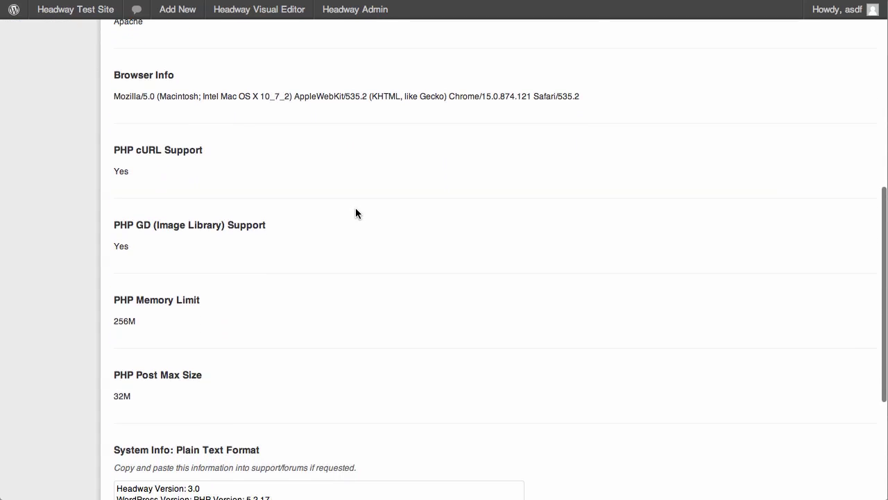
{"action": "scroll", "coordinate": [356, 213], "scroll_direction": "down", "scroll_amount": 2}
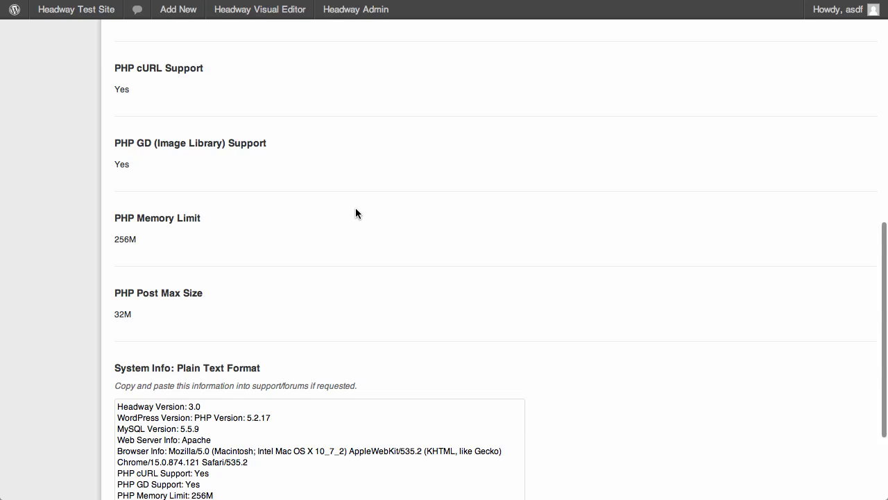
{"action": "scroll", "coordinate": [355, 213], "scroll_direction": "up", "scroll_amount": 6}
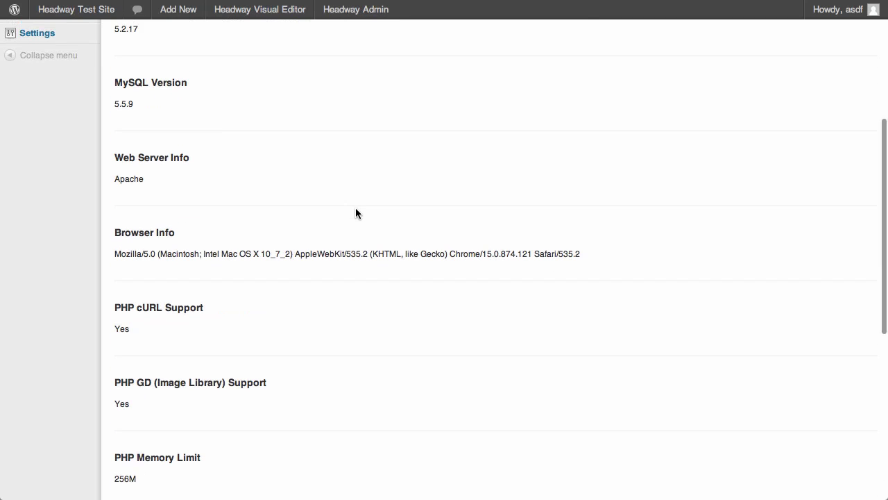
{"action": "scroll", "coordinate": [356, 213], "scroll_direction": "up", "scroll_amount": 6}
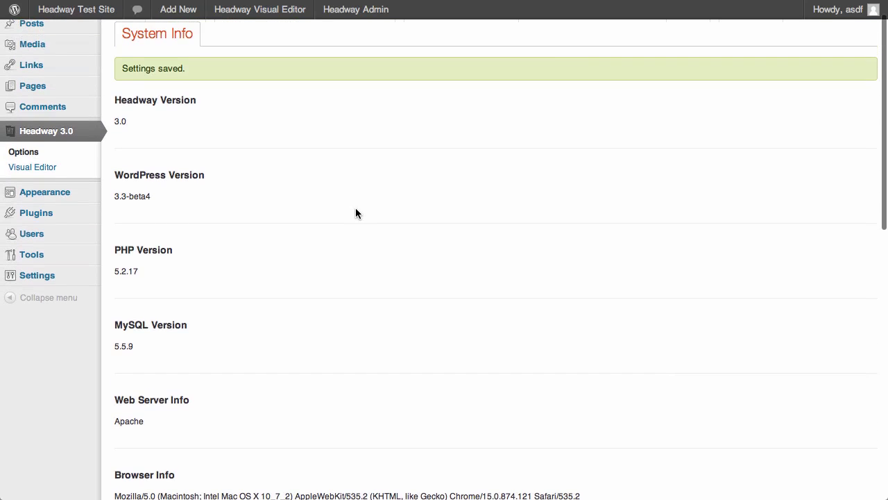
{"action": "scroll", "coordinate": [355, 213], "scroll_direction": "down", "scroll_amount": 3}
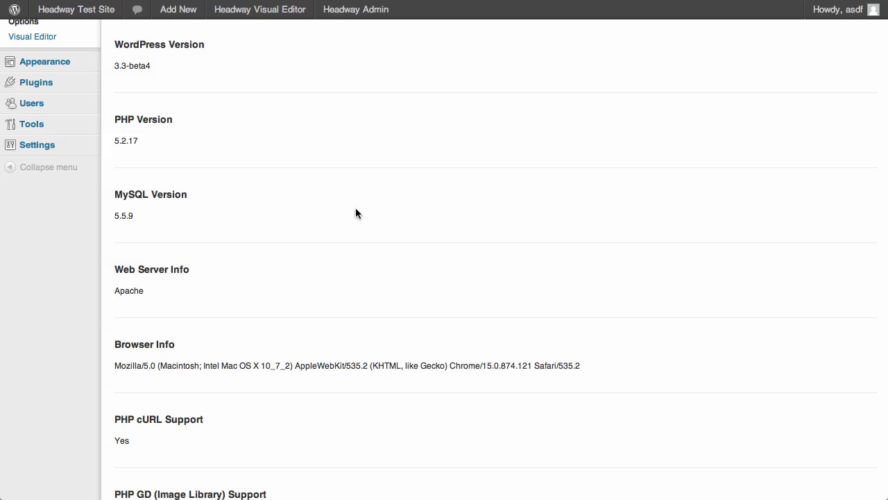
{"action": "scroll", "coordinate": [355, 208], "scroll_direction": "up", "scroll_amount": 5}
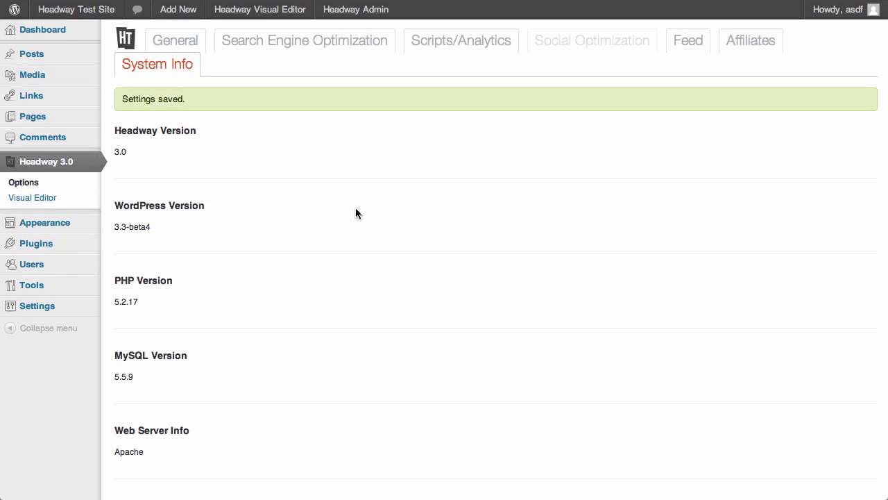